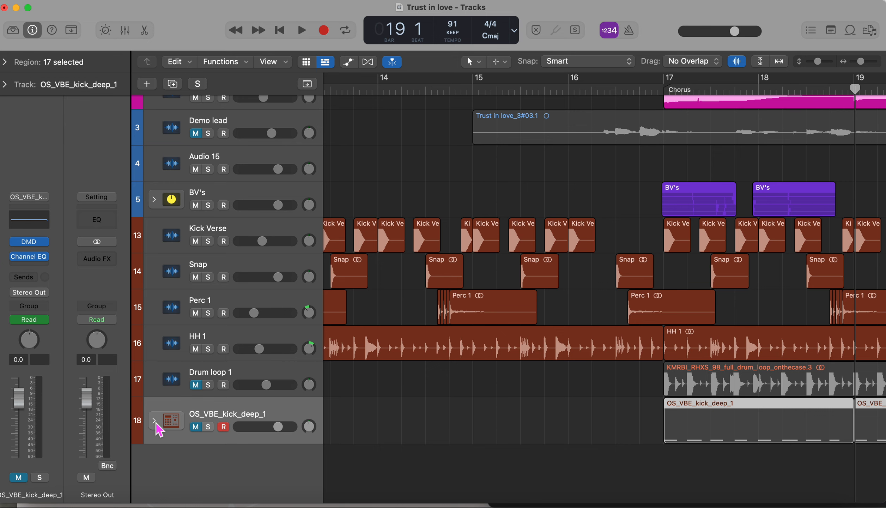
- Route the outputs of all the drum tracks, from Kick Verse through OS_VBE_kick_deep_1, to Bus 8
{"action": "left_click", "coordinate": [250, 234], "text": "shift"}
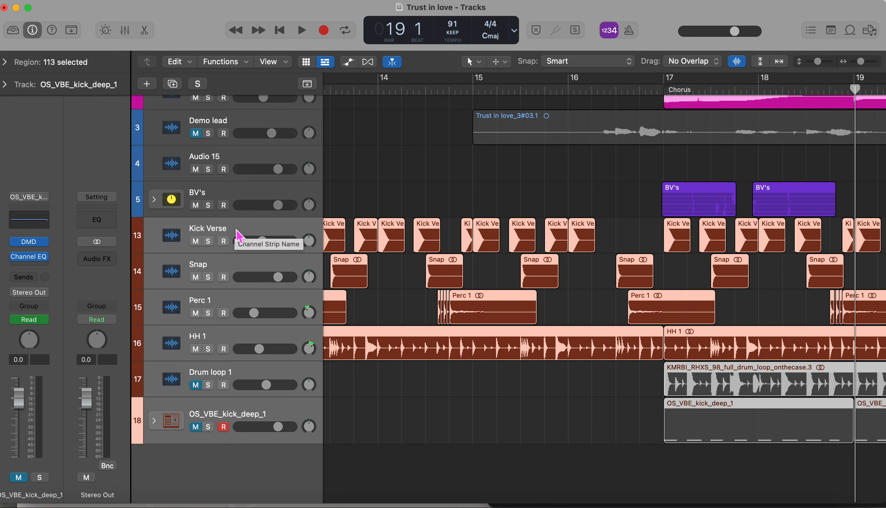
{"action": "key", "text": "x"}
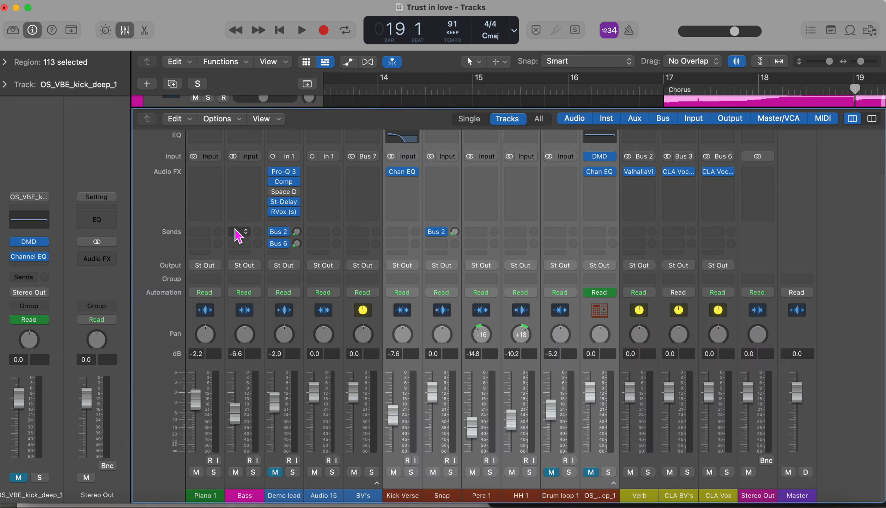
{"action": "left_click", "coordinate": [603, 269]}
{"action": "mouse_move", "coordinate": [604, 316]}
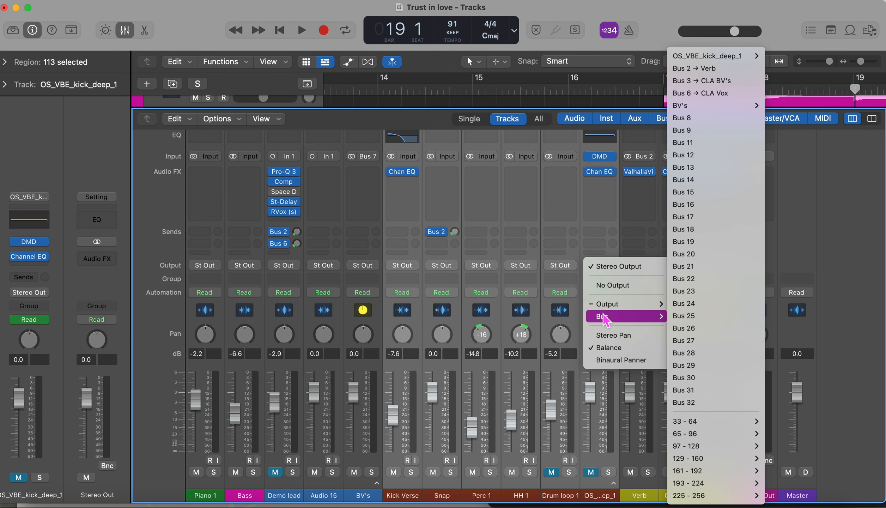
{"action": "left_click", "coordinate": [738, 121]}
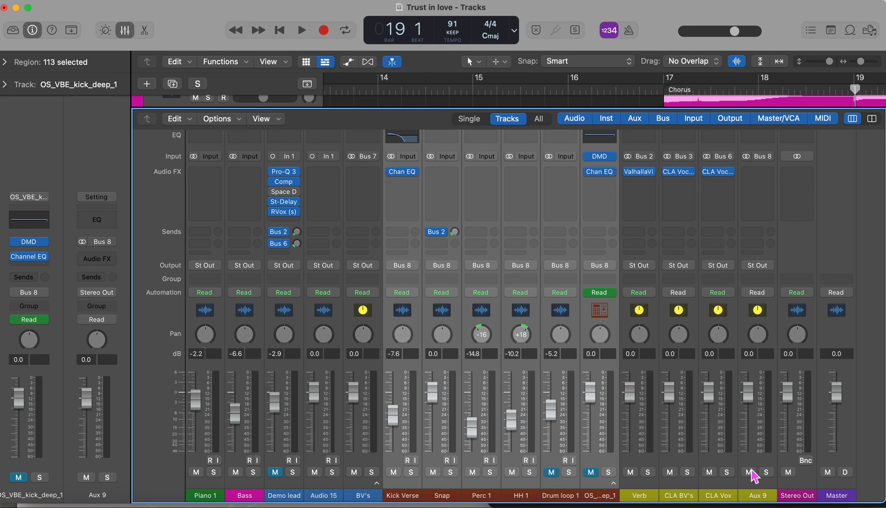
- Rename the new Bus 8 aux channel strip as Drums
{"action": "double_click", "coordinate": [763, 495]}
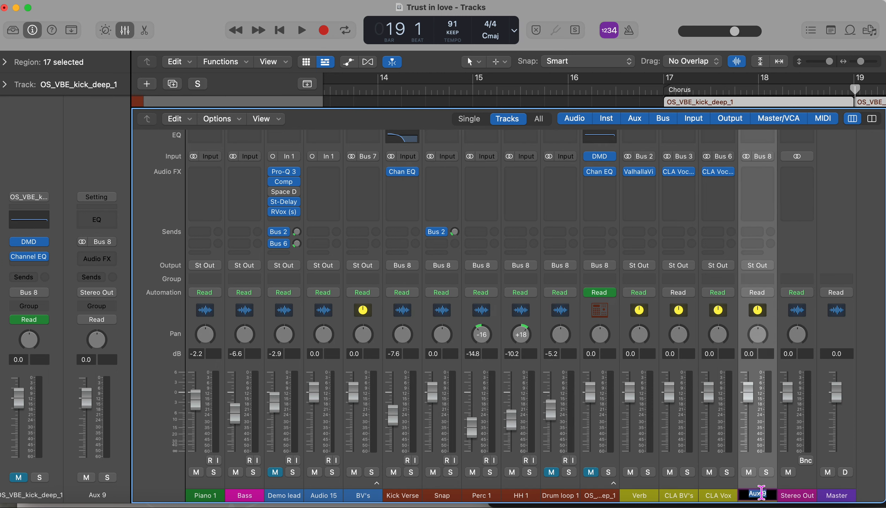
{"action": "type", "text": "Drums"}
{"action": "key", "text": "Return"}
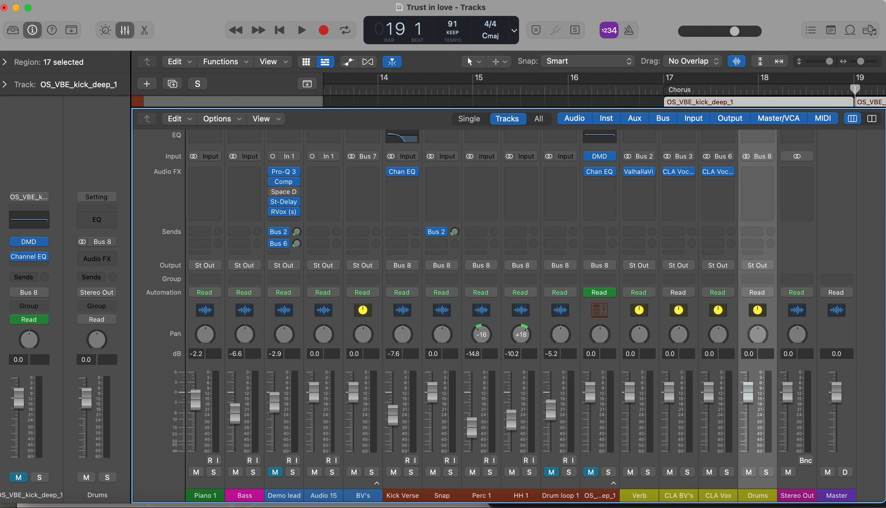
- Create an arrangement track for the Drums aux and move it directly above the Kick Verse track
{"action": "right_click", "coordinate": [748, 323]}
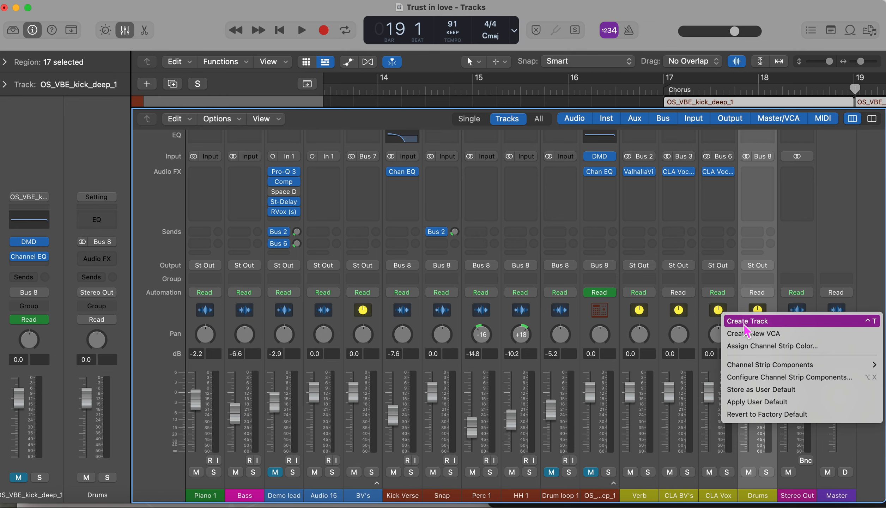
{"action": "left_click", "coordinate": [745, 322]}
{"action": "mouse_move", "coordinate": [650, 291]}
{"action": "key", "text": "x"}
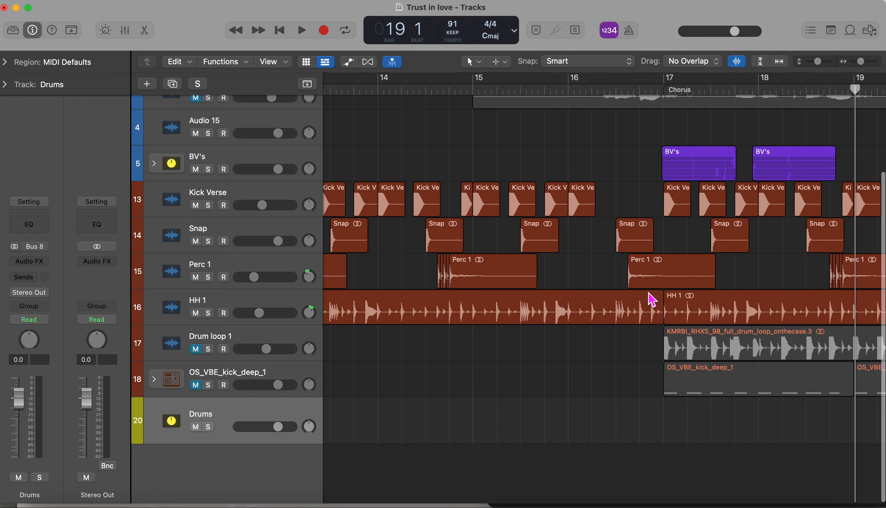
{"action": "left_click_drag", "start_coordinate": [237, 419], "coordinate": [257, 199]}
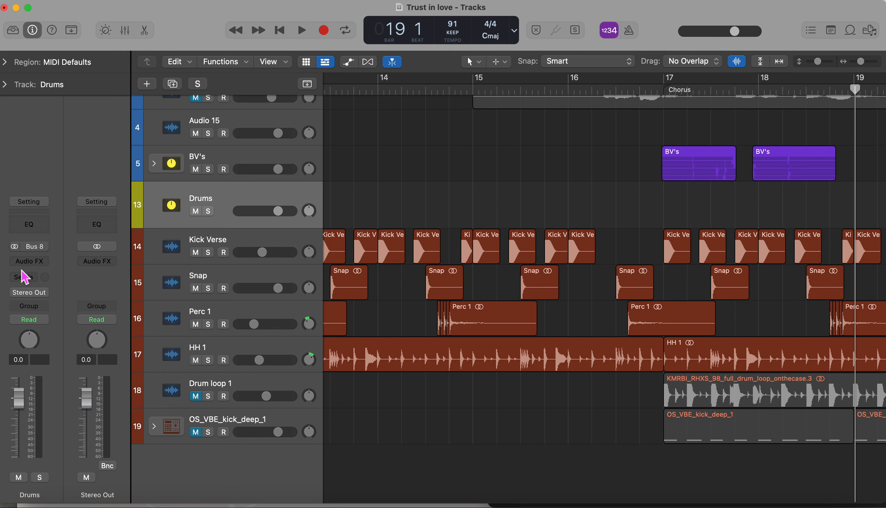
- With the Drums aux track temporarily soloed, add a Channel EQ to it using the Overhead Mic EQ drum preset
{"action": "left_click", "coordinate": [208, 210]}
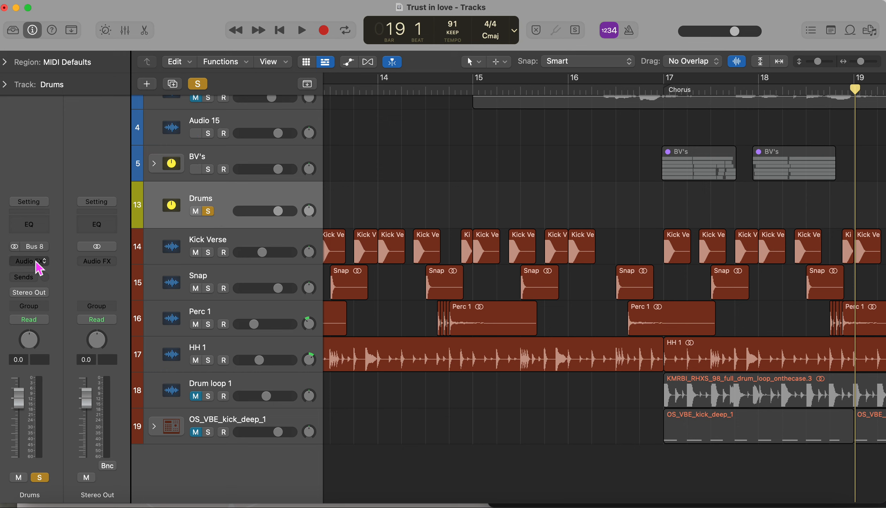
{"action": "left_click", "coordinate": [35, 228]}
{"action": "left_click", "coordinate": [463, 169]}
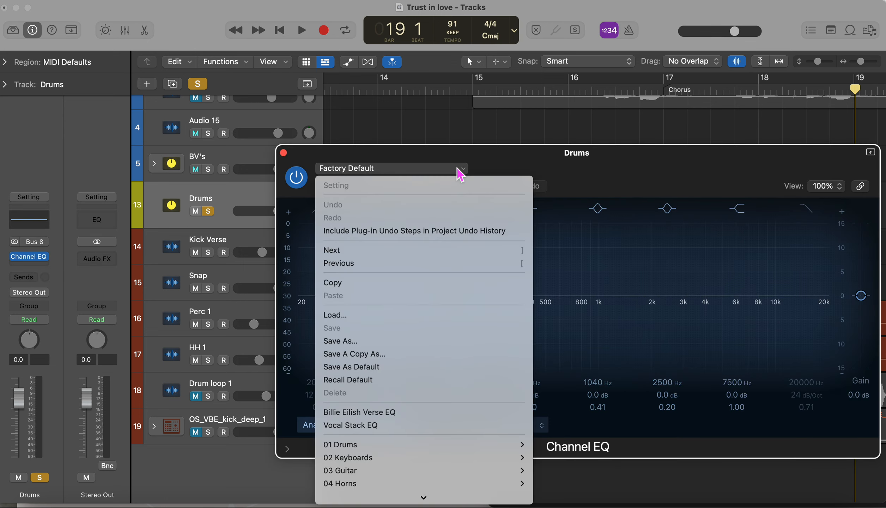
{"action": "mouse_move", "coordinate": [422, 452]}
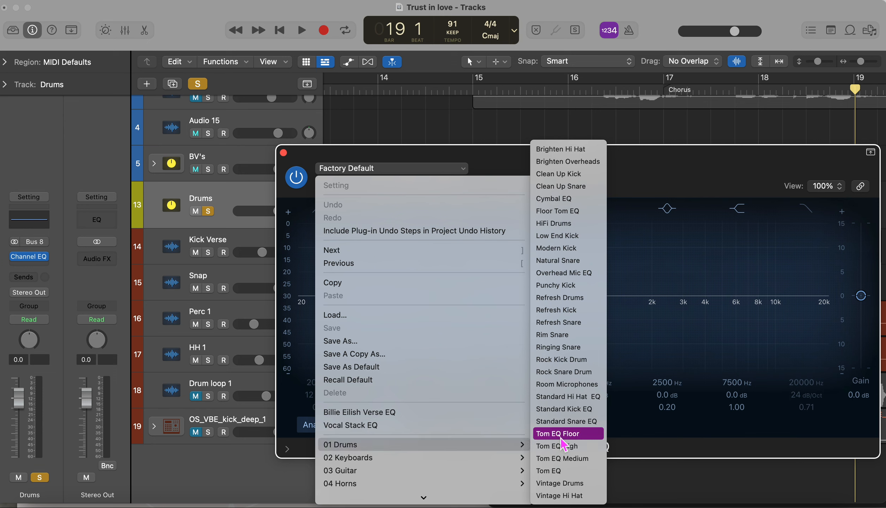
{"action": "left_click", "coordinate": [579, 276]}
{"action": "left_click", "coordinate": [284, 153]}
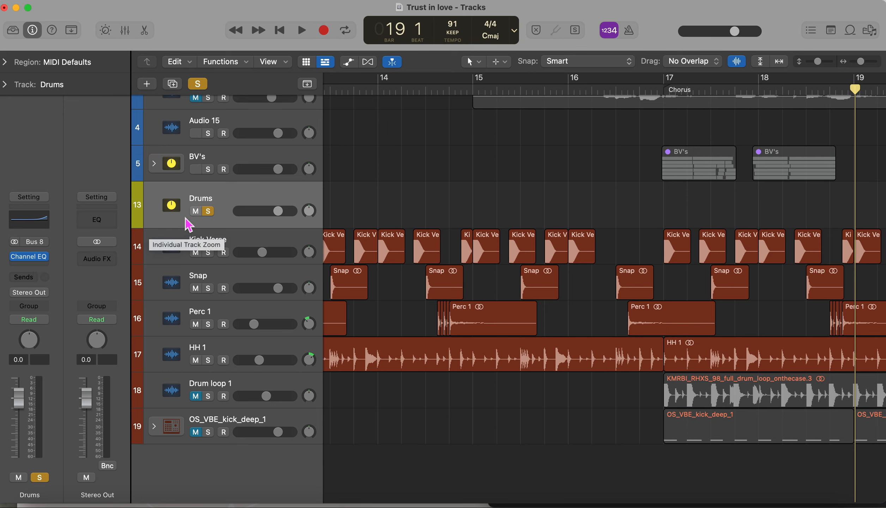
{"action": "left_click", "coordinate": [208, 211]}
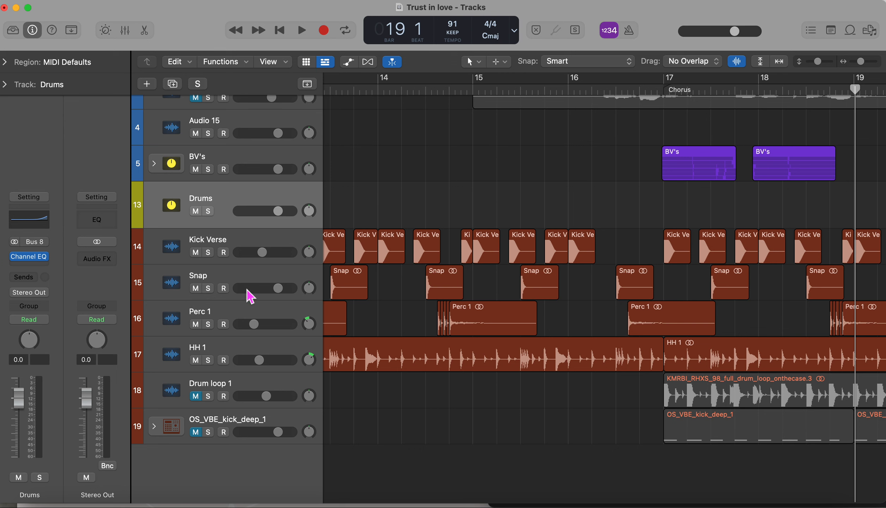
- Select the tracks from Drums through OS_VBE_kick_deep_1 and flatten the existing kick track stack
{"action": "left_click", "coordinate": [260, 420], "text": "shift"}
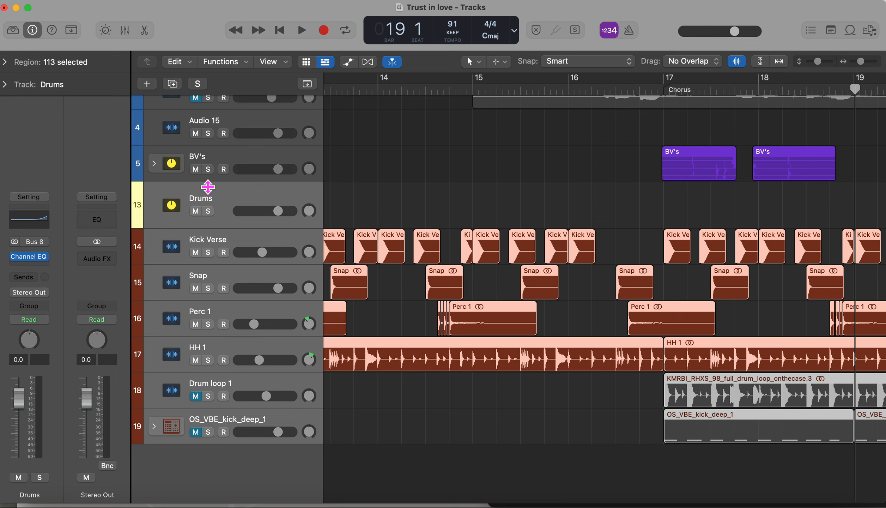
{"action": "right_click", "coordinate": [227, 210]}
{"action": "left_click", "coordinate": [228, 208]}
{"action": "right_click", "coordinate": [228, 210]}
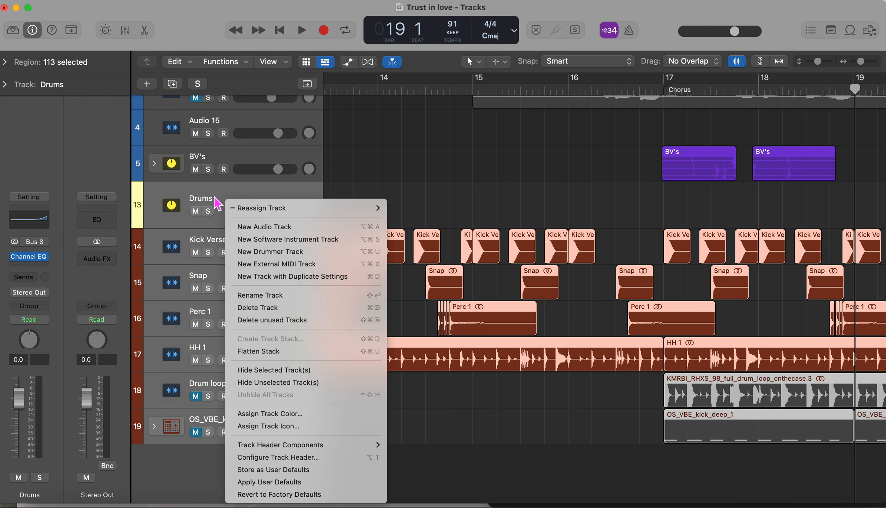
{"action": "left_click", "coordinate": [246, 352]}
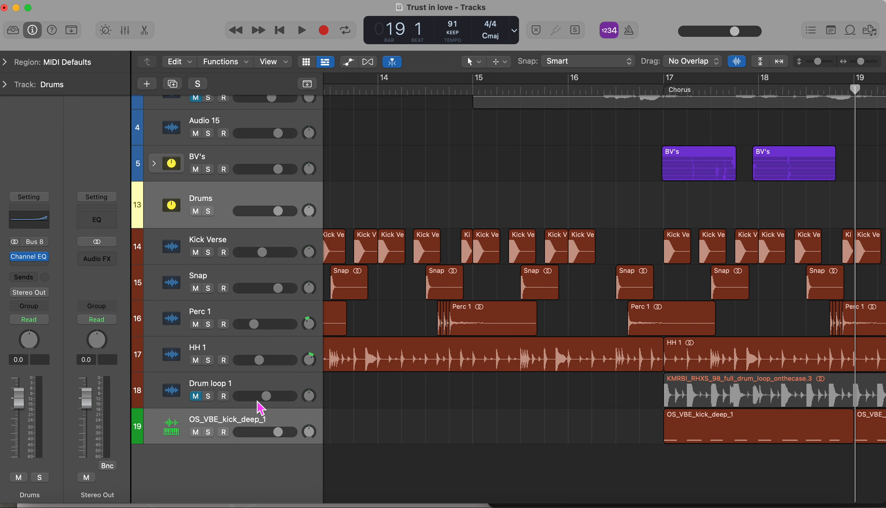
{"action": "left_click", "coordinate": [256, 421]}
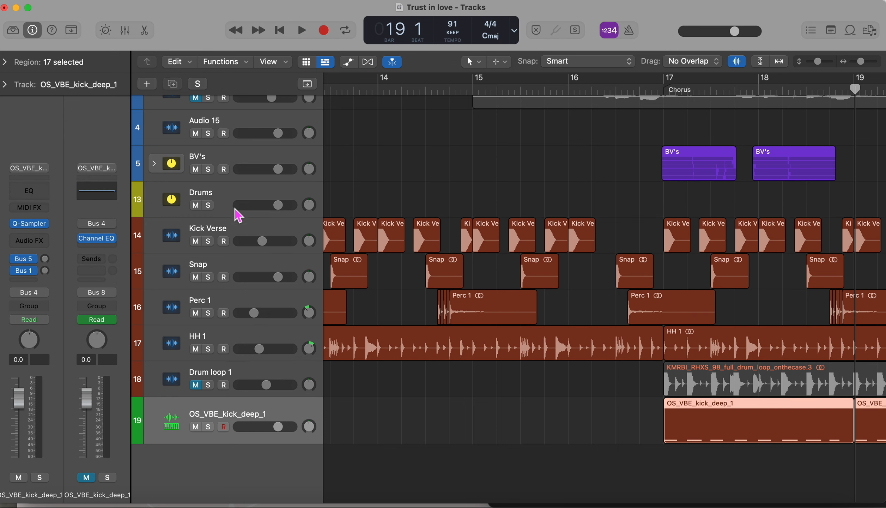
{"action": "left_click", "coordinate": [226, 198]}
{"action": "right_click", "coordinate": [226, 197]}
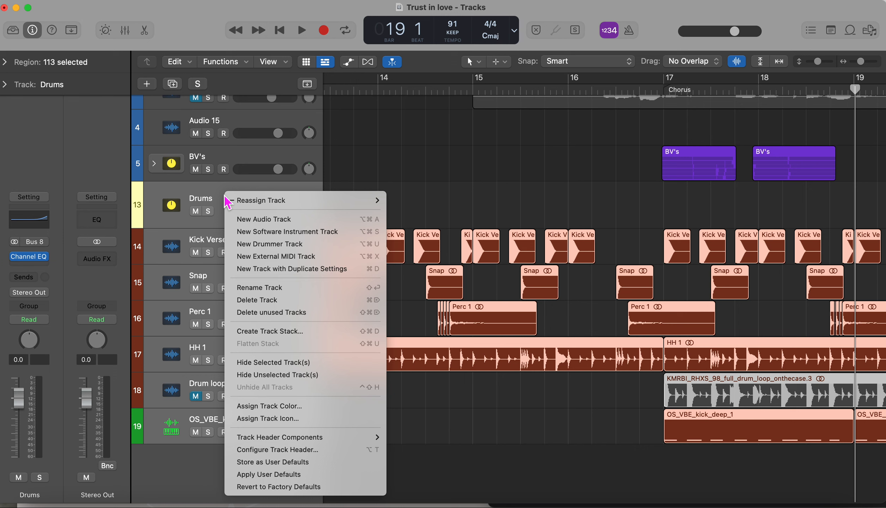
{"action": "left_click", "coordinate": [218, 201]}
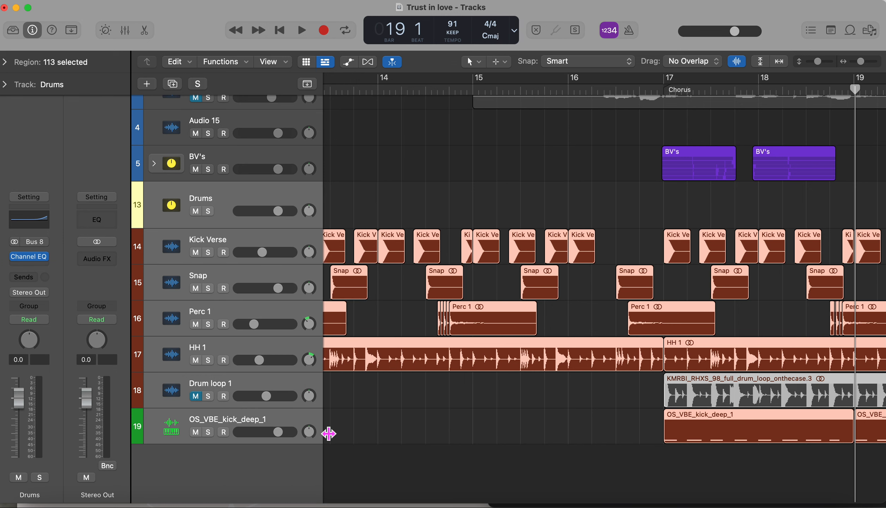
- Select the tracks from OS_VBE_kick_deep_1 up to Drums and group them into a Summing Stack
{"action": "left_click", "coordinate": [256, 425]}
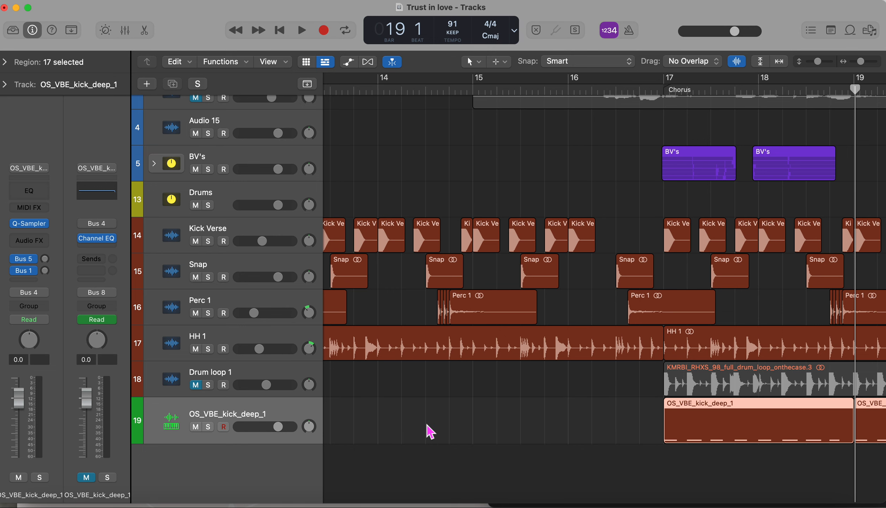
{"action": "scroll", "coordinate": [425, 429], "scroll_direction": "left", "scroll_amount": 3}
{"action": "scroll", "coordinate": [429, 430], "scroll_direction": "right", "scroll_amount": 3}
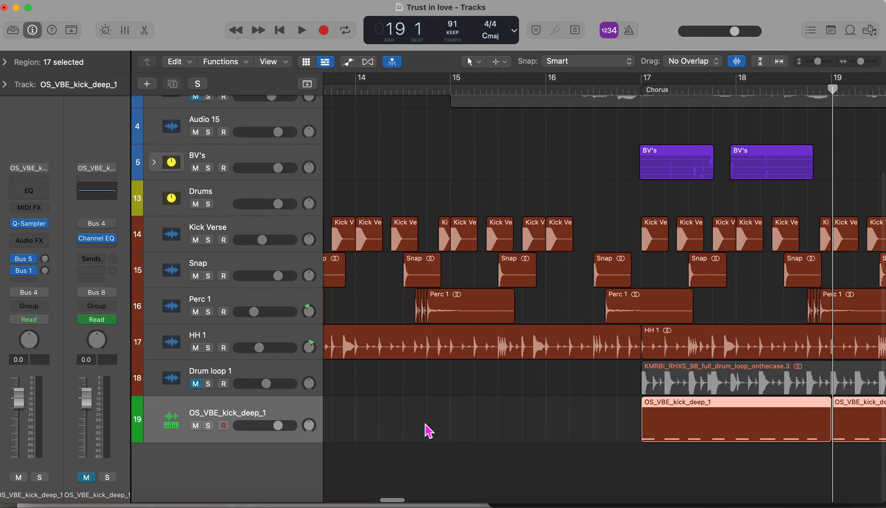
{"action": "scroll", "coordinate": [489, 432], "scroll_direction": "up", "scroll_amount": 1}
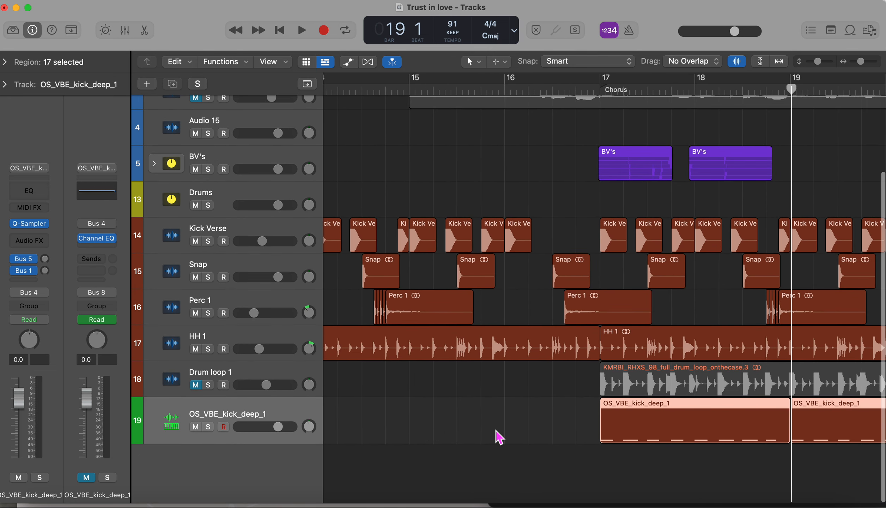
{"action": "scroll", "coordinate": [496, 436], "scroll_direction": "right", "scroll_amount": 5}
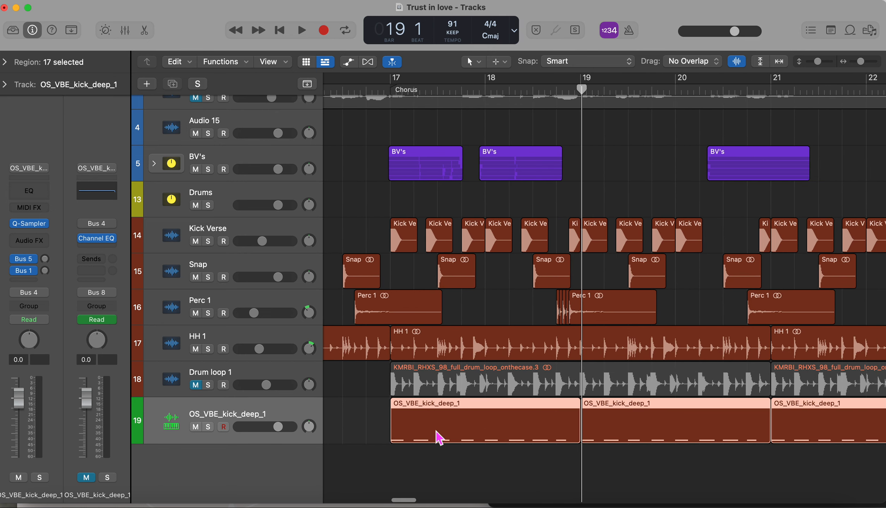
{"action": "scroll", "coordinate": [447, 443], "scroll_direction": "left", "scroll_amount": 8}
{"action": "scroll", "coordinate": [448, 445], "scroll_direction": "left", "scroll_amount": 5}
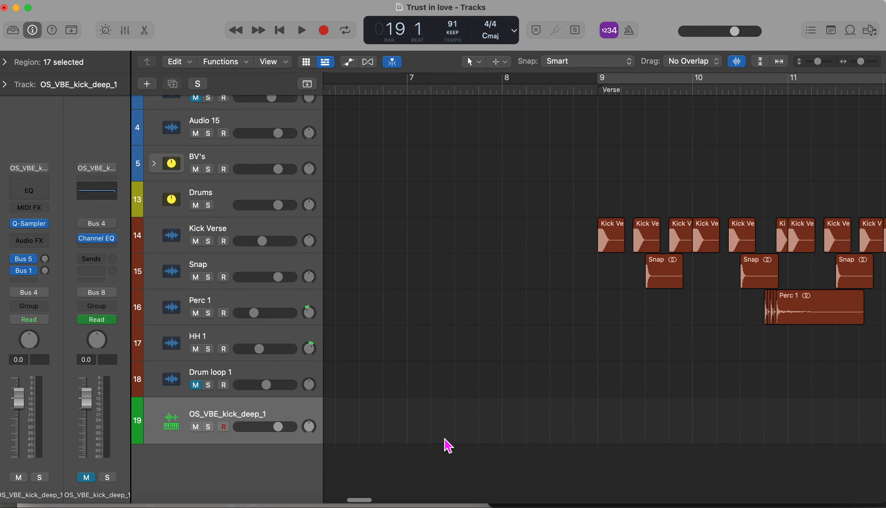
{"action": "scroll", "coordinate": [447, 445], "scroll_direction": "right", "scroll_amount": 8}
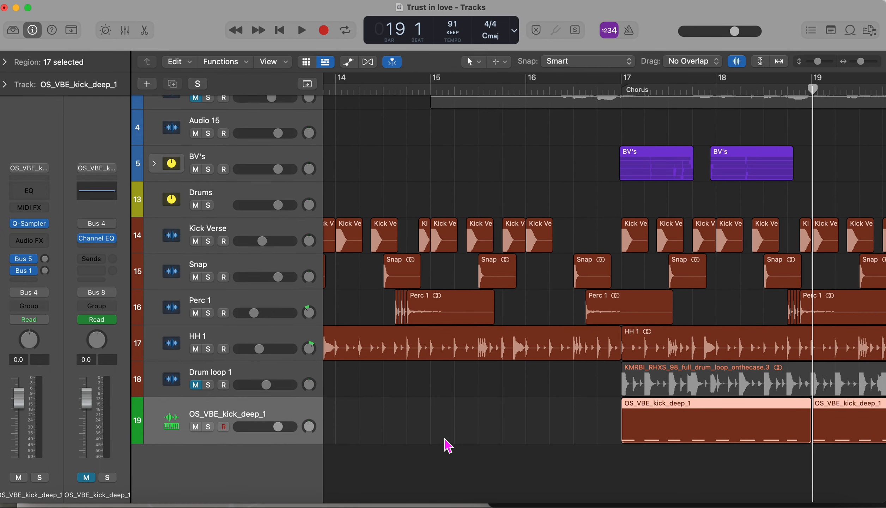
{"action": "left_click", "coordinate": [230, 207]}
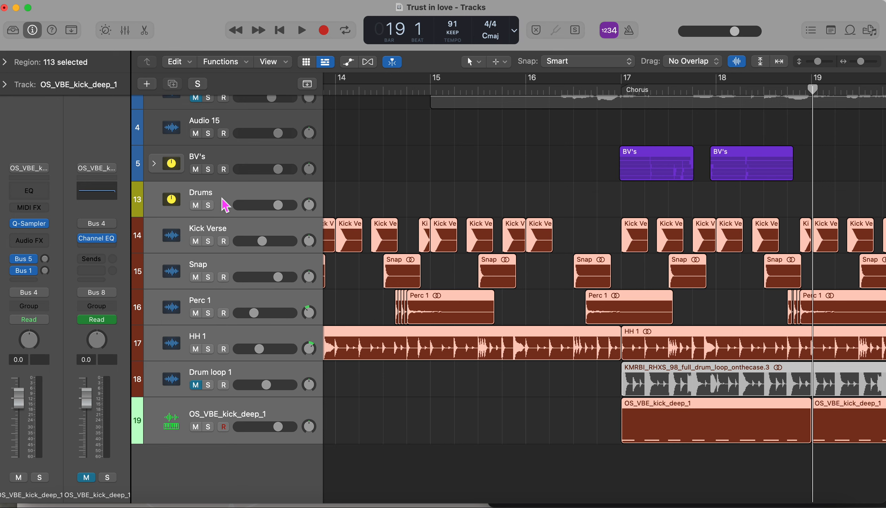
{"action": "right_click", "coordinate": [224, 203]}
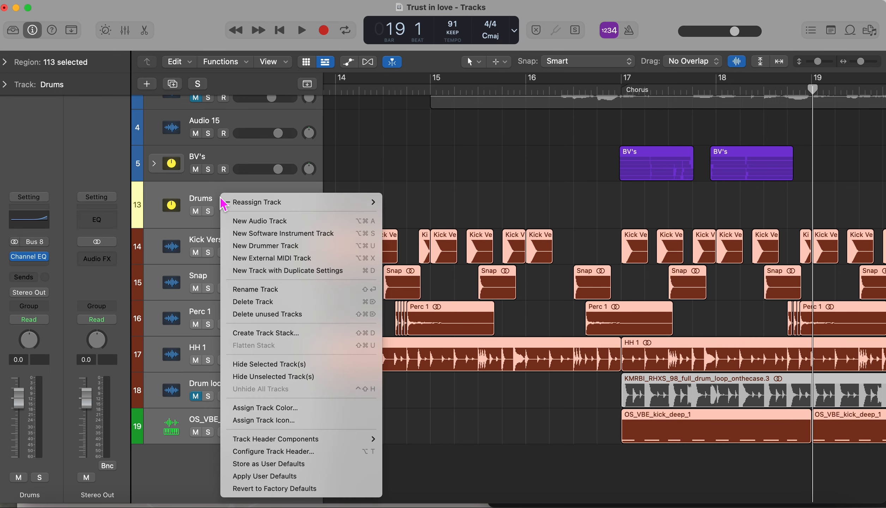
{"action": "left_click", "coordinate": [255, 333]}
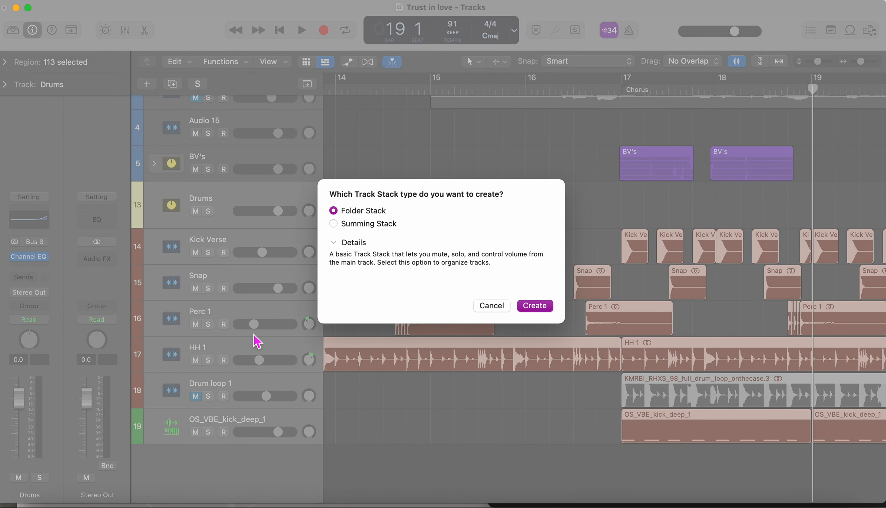
{"action": "left_click", "coordinate": [334, 224]}
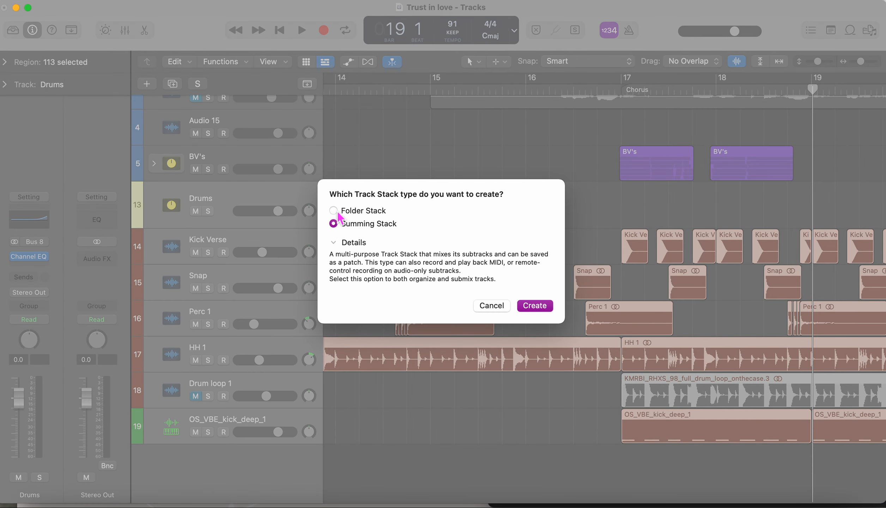
{"action": "left_click", "coordinate": [338, 212]}
{"action": "left_click", "coordinate": [334, 226]}
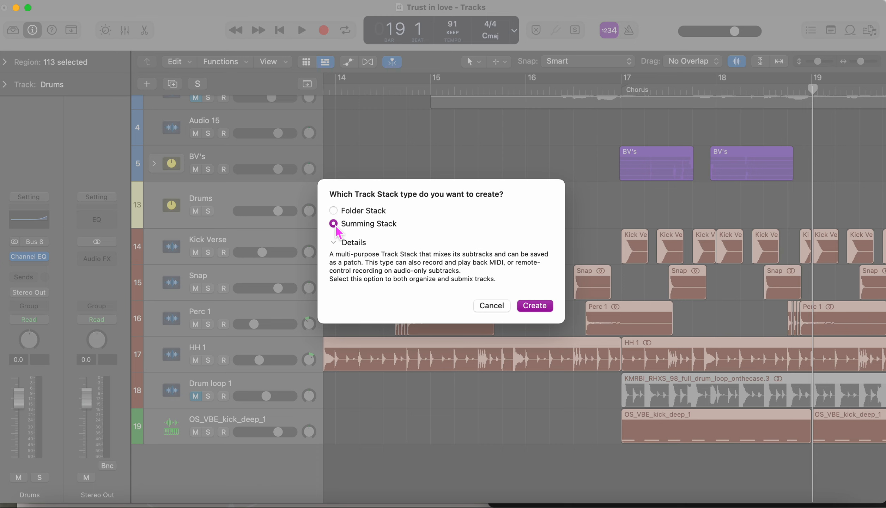
{"action": "left_click", "coordinate": [549, 306]}
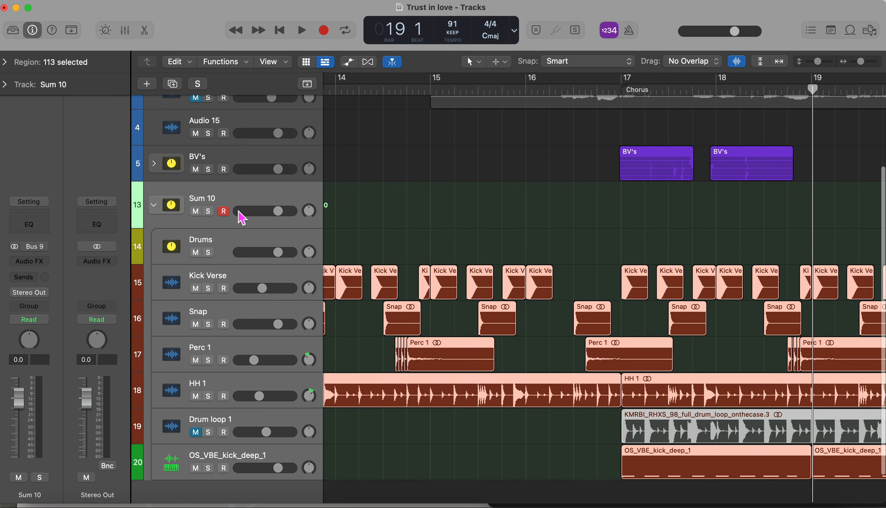
- Collapse and reopen the new summing stack, and select its Drums aux to examine the routing and subtracks
{"action": "left_click", "coordinate": [154, 206]}
{"action": "left_click", "coordinate": [154, 299]}
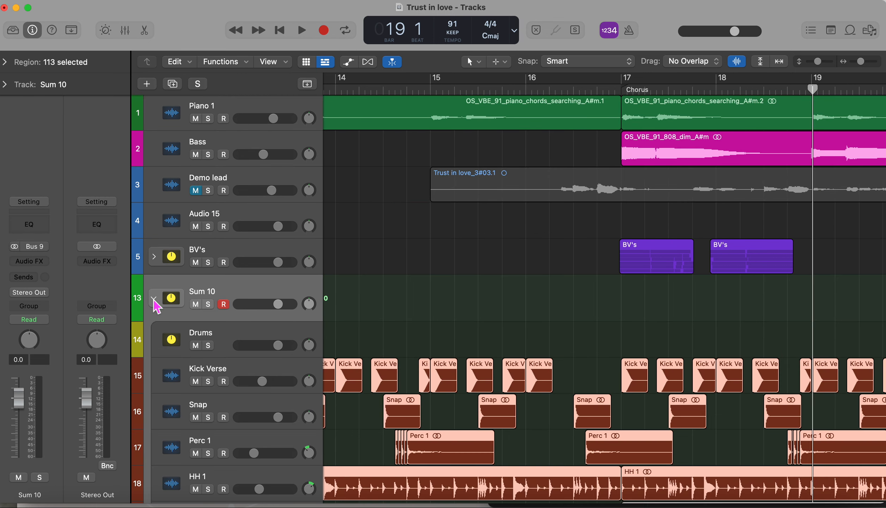
{"action": "left_click", "coordinate": [233, 344]}
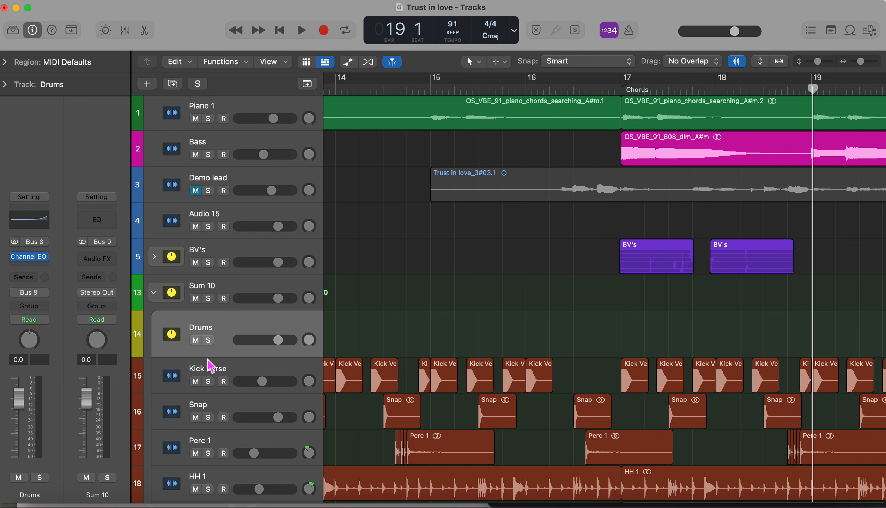
{"action": "scroll", "coordinate": [243, 358], "scroll_direction": "down", "scroll_amount": 4}
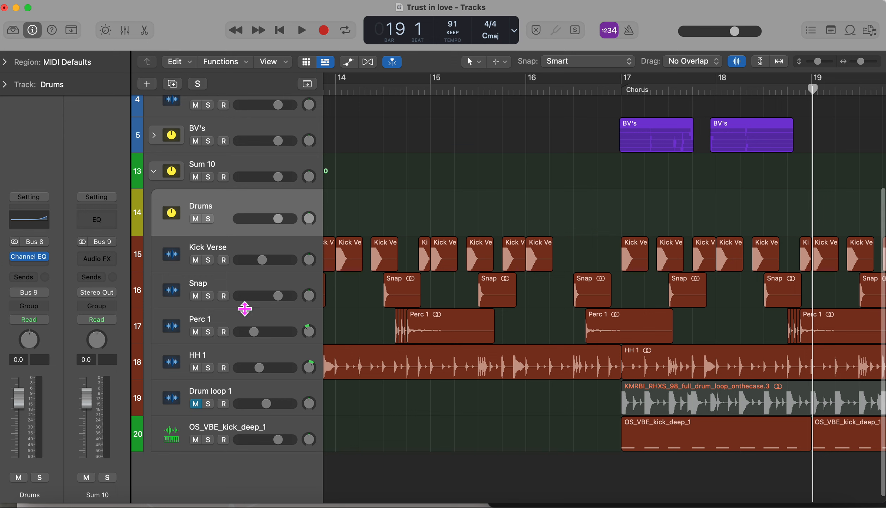
- Examine the signal routing from the Kick Verse track through the Drums aux to the Sum 10 stack
{"action": "left_click", "coordinate": [241, 258]}
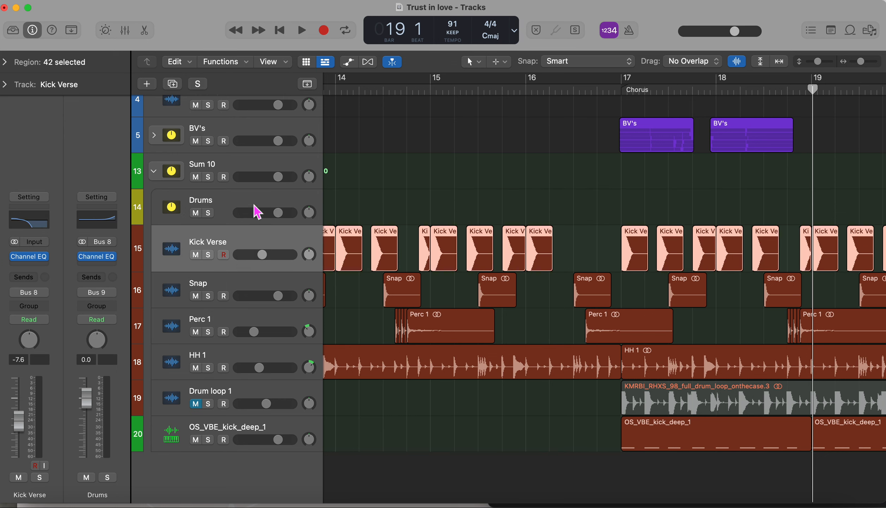
{"action": "left_click", "coordinate": [227, 200]}
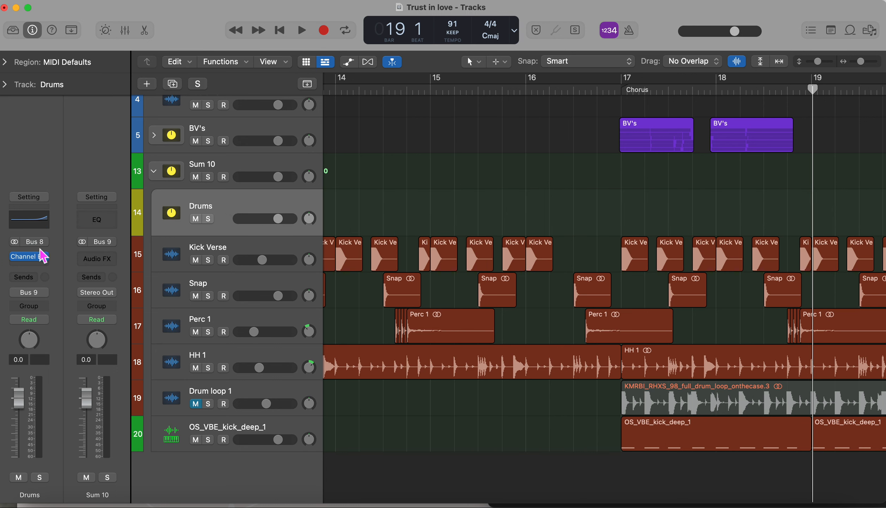
{"action": "left_click", "coordinate": [245, 169]}
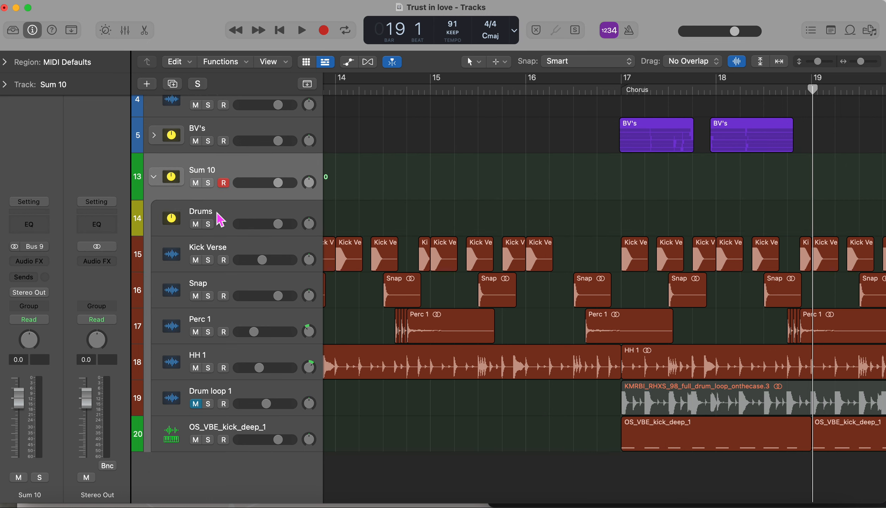
- Rename the Sum 10 summing stack to Drums and collapse it
{"action": "double_click", "coordinate": [212, 170]}
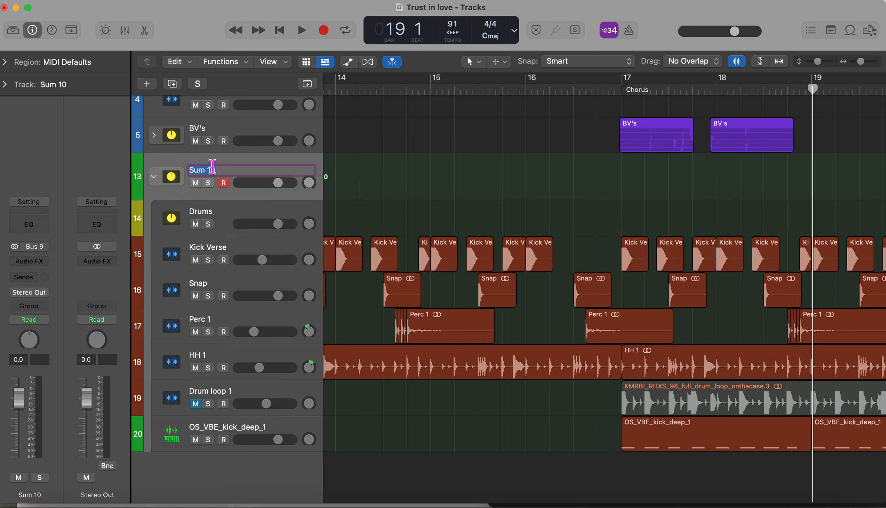
{"action": "type", "text": "Drums"}
{"action": "key", "text": "Return"}
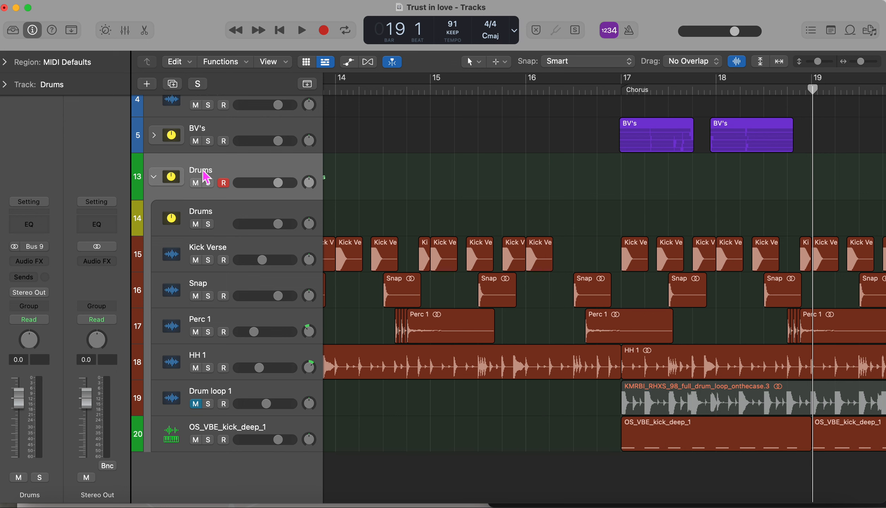
{"action": "left_click", "coordinate": [155, 179]}
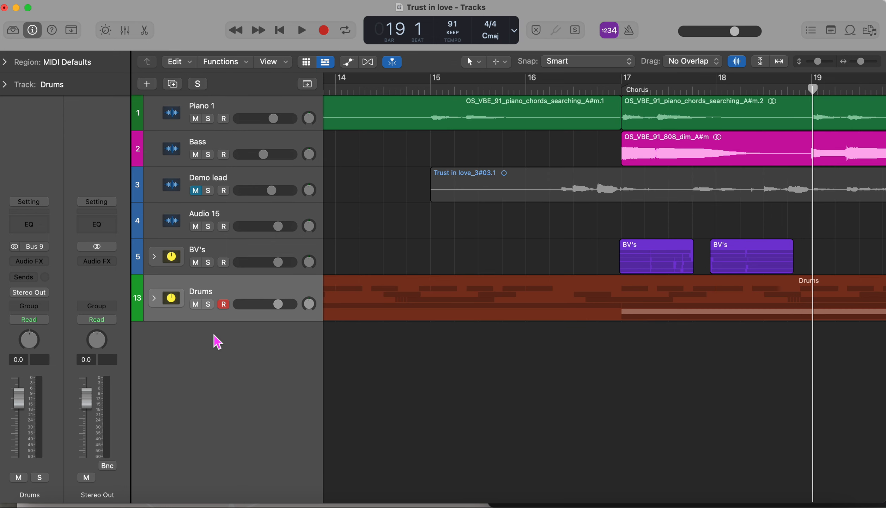